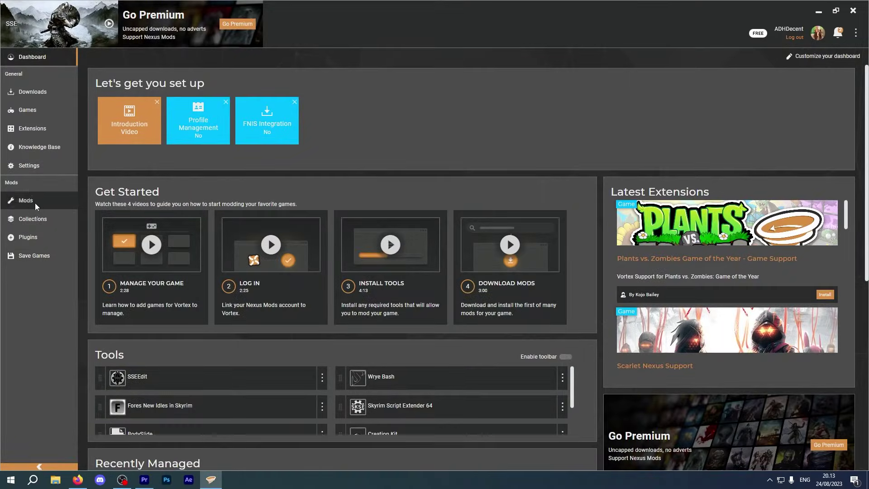
Step: View Vortex's Mods page and look through its list of supported games
{"action": "left_click", "coordinate": [35, 203]}
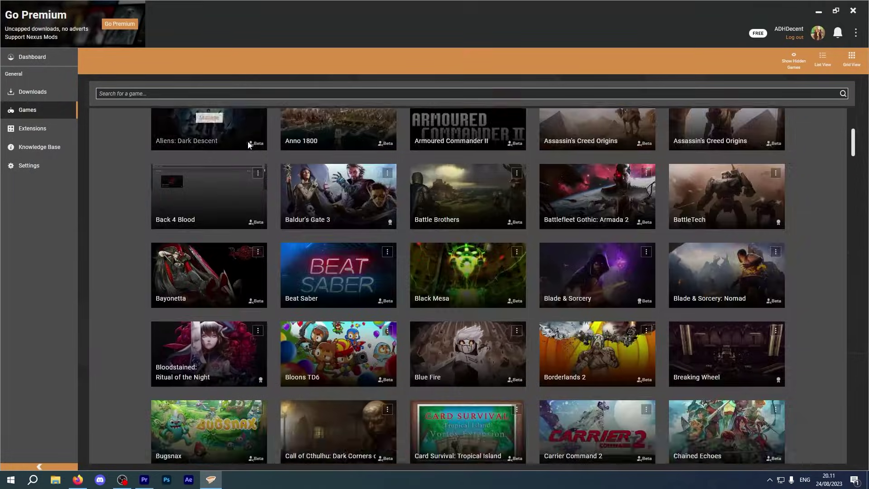
{"action": "scroll", "coordinate": [248, 145], "scroll_direction": "down", "scroll_amount": 10}
{"action": "scroll", "coordinate": [248, 144], "scroll_direction": "down", "scroll_amount": 9}
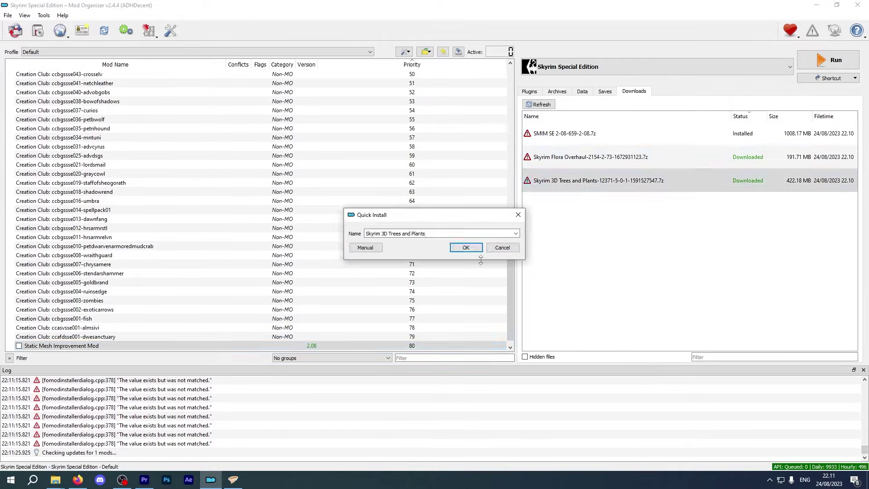
Step: In Mod Organizer, install the Skyrim 3D Trees and Plants archive under the name Skyrim 3D Trees and Plants
{"action": "left_click", "coordinate": [469, 247]}
{"action": "left_click", "coordinate": [547, 252]}
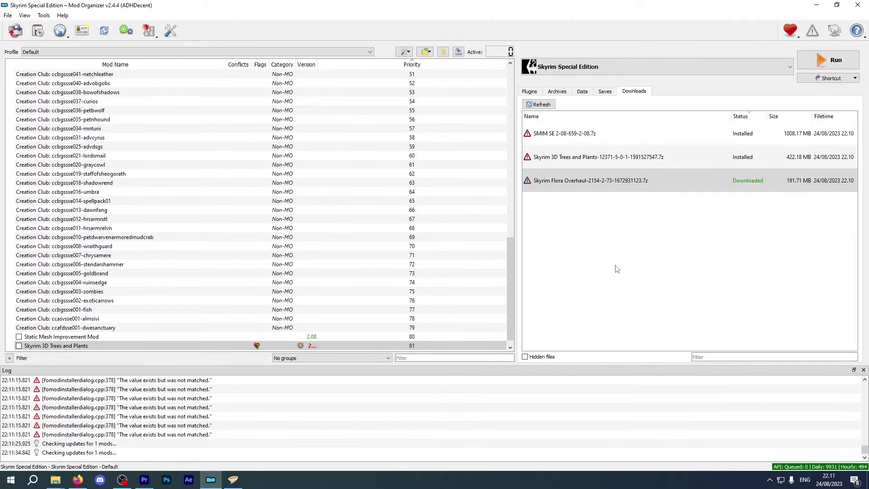
Step: Adjust the column widths of the mod list and show the plugin list
{"action": "left_click_drag", "start_coordinate": [268, 69], "coordinate": [413, 65]}
{"action": "left_click_drag", "start_coordinate": [205, 64], "coordinate": [222, 65]}
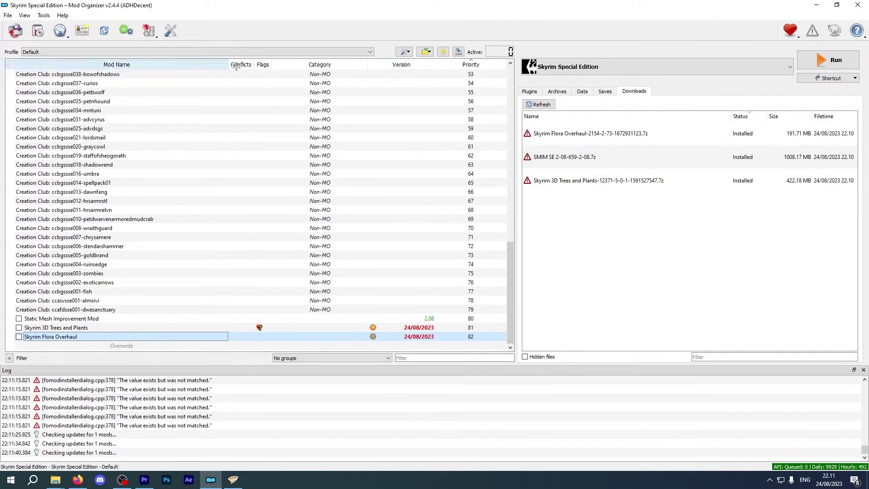
{"action": "left_click", "coordinate": [529, 91]}
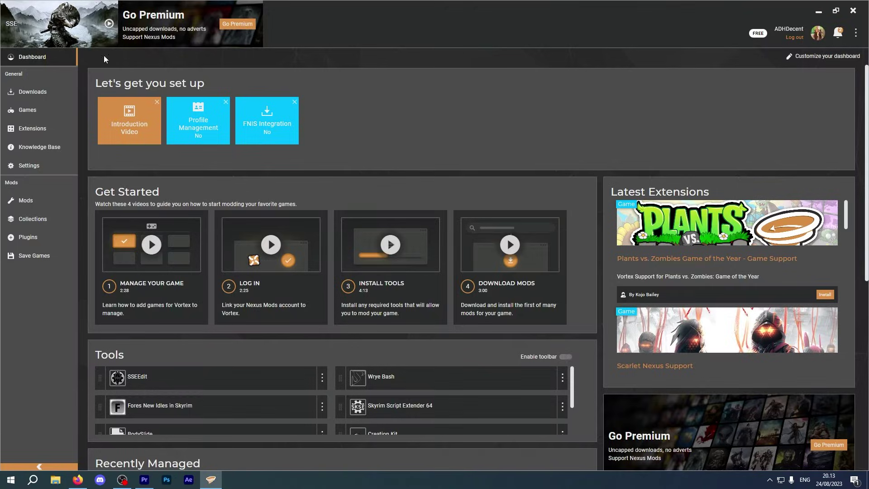
Step: Switch to Vortex and view its Mods page and Downloads page
{"action": "left_click", "coordinate": [35, 203]}
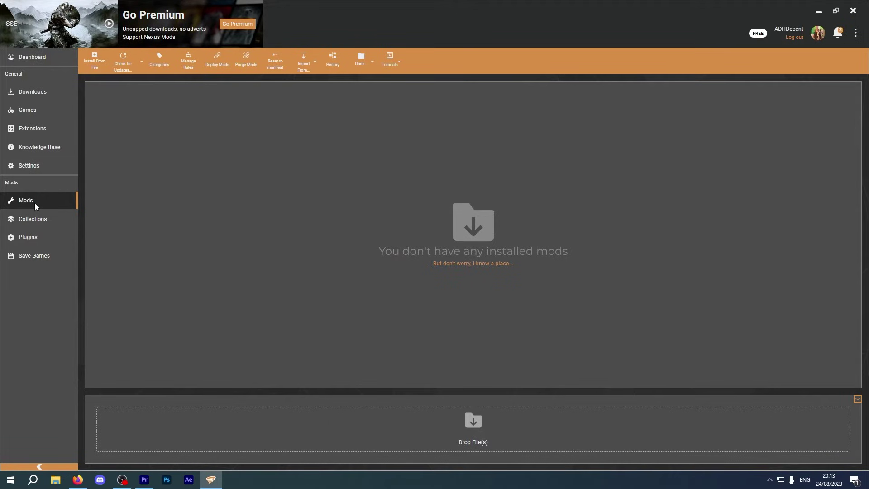
{"action": "left_click", "coordinate": [39, 94]}
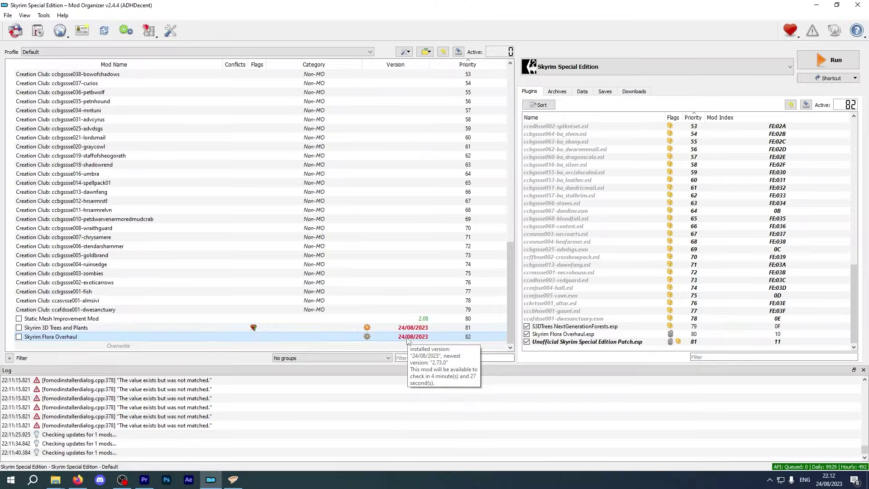
Step: In Mod Organizer, enable Skyrim 3D Trees and Plants, Skyrim Flora Overhaul and Static Mesh Improvement Mod
{"action": "left_click", "coordinate": [18, 327]}
{"action": "left_click", "coordinate": [18, 337]}
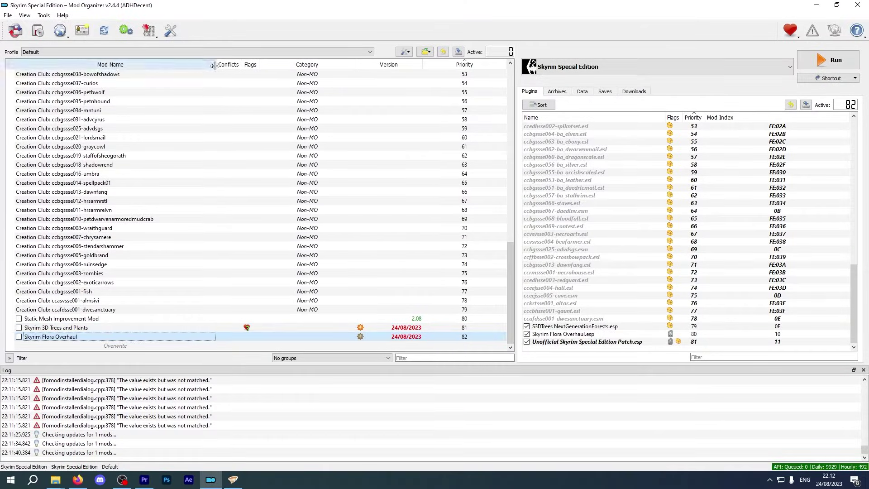
{"action": "left_click", "coordinate": [18, 319]}
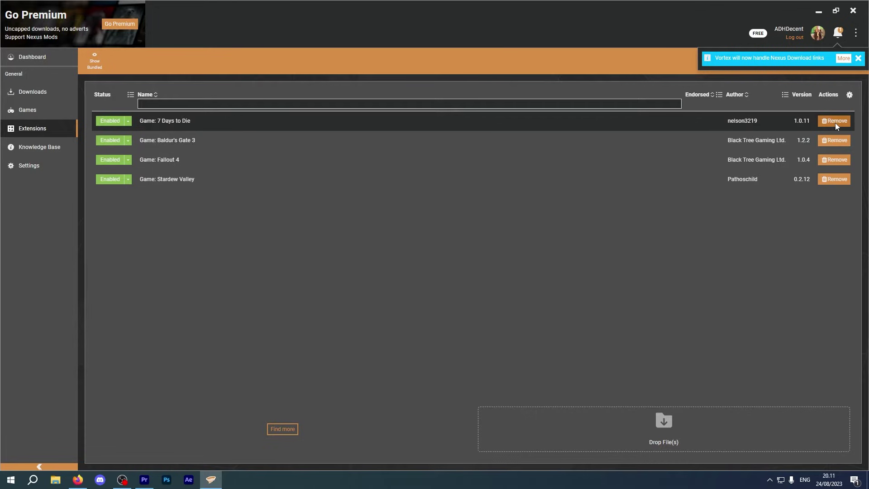
Step: Remove the 7 Days to Die game extension in Vortex
{"action": "left_click", "coordinate": [833, 122]}
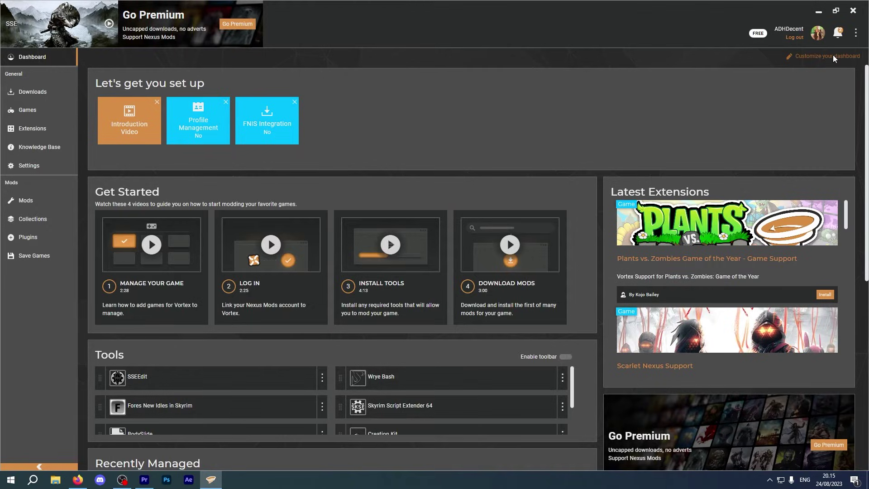
Step: Customize the Vortex dashboard: place Tools above Get Started and remove Latest Extensions along with the unwanted dashlets below it
{"action": "left_click", "coordinate": [833, 55]}
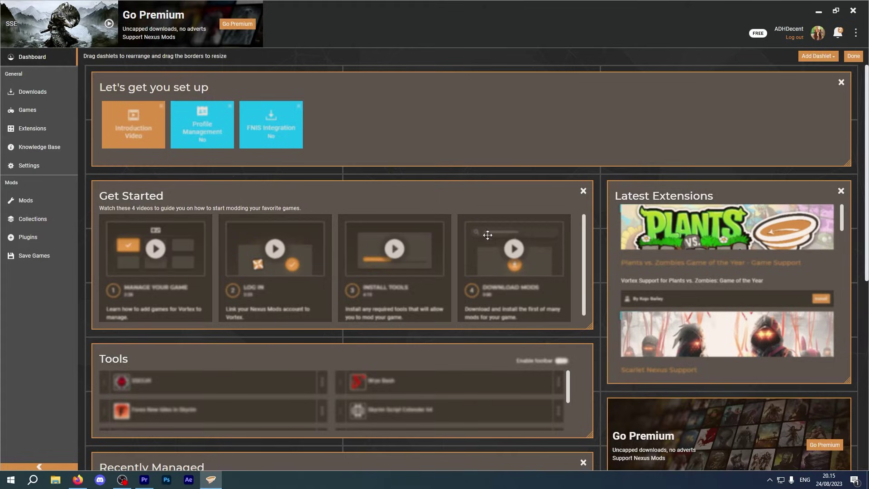
{"action": "left_click_drag", "start_coordinate": [435, 370], "coordinate": [436, 209]}
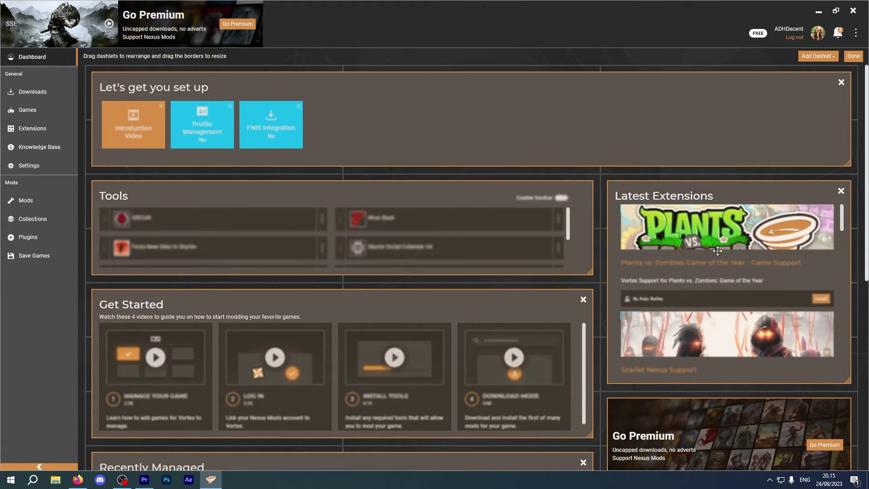
{"action": "left_click", "coordinate": [841, 191]}
{"action": "left_click", "coordinate": [841, 301]}
{"action": "left_click", "coordinate": [840, 300]}
{"action": "left_click", "coordinate": [841, 301]}
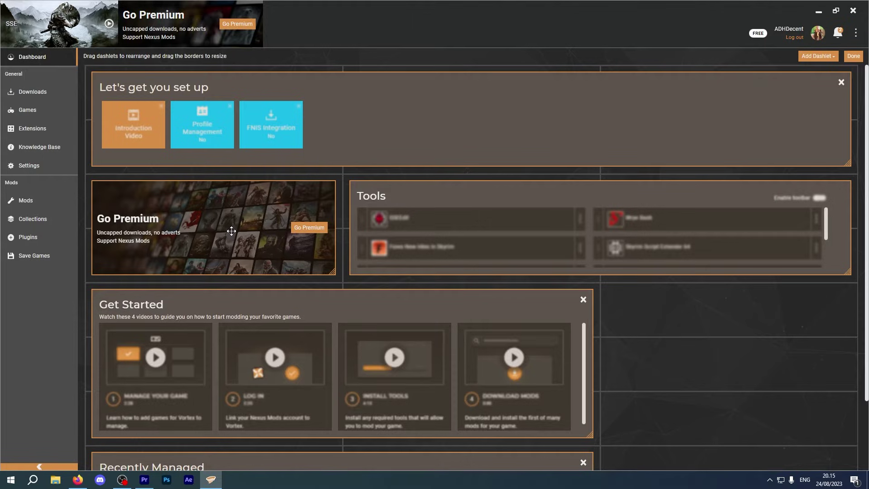
{"action": "left_click_drag", "start_coordinate": [232, 232], "coordinate": [237, 232]}
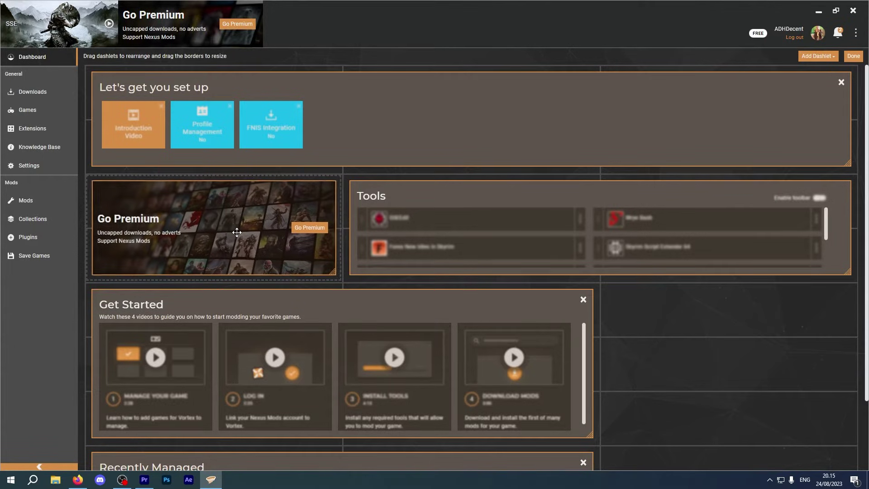
{"action": "scroll", "coordinate": [328, 296], "scroll_direction": "down", "scroll_amount": 2}
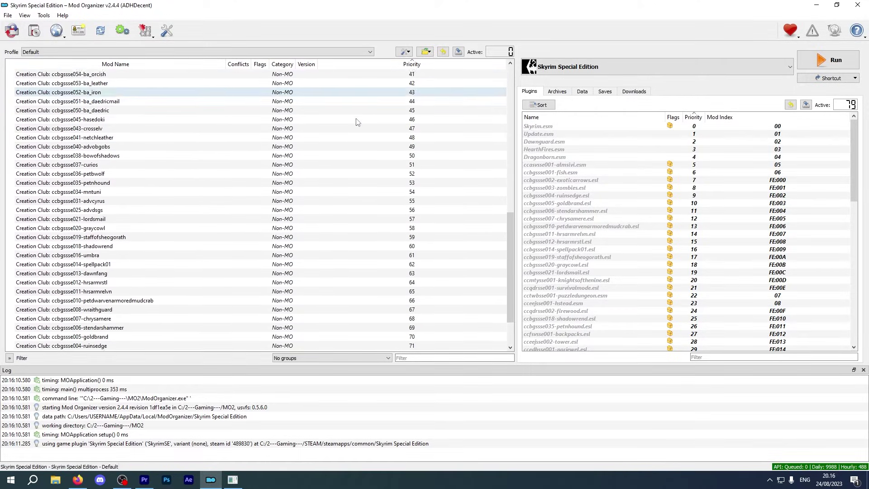
Step: In Mod Organizer, examine the mod list with its priorities and the Downloads, Data and Plugins views
{"action": "scroll", "coordinate": [356, 122], "scroll_direction": "up", "scroll_amount": 14}
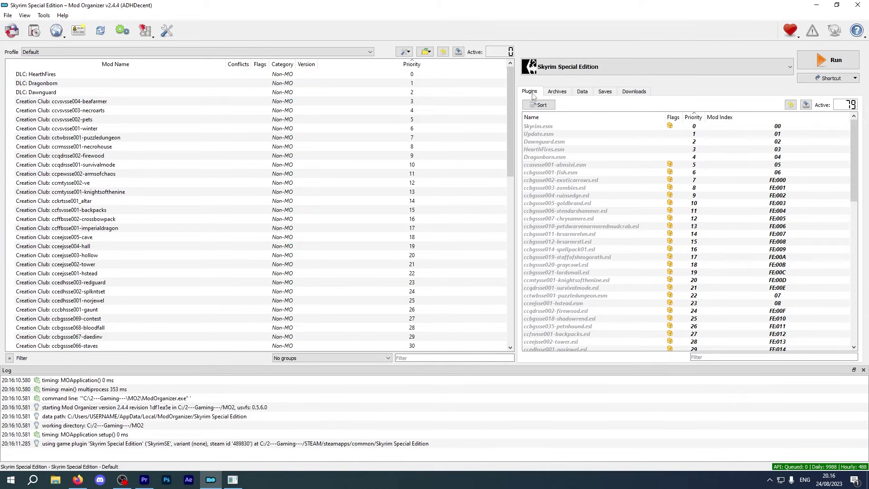
{"action": "left_click", "coordinate": [635, 92]}
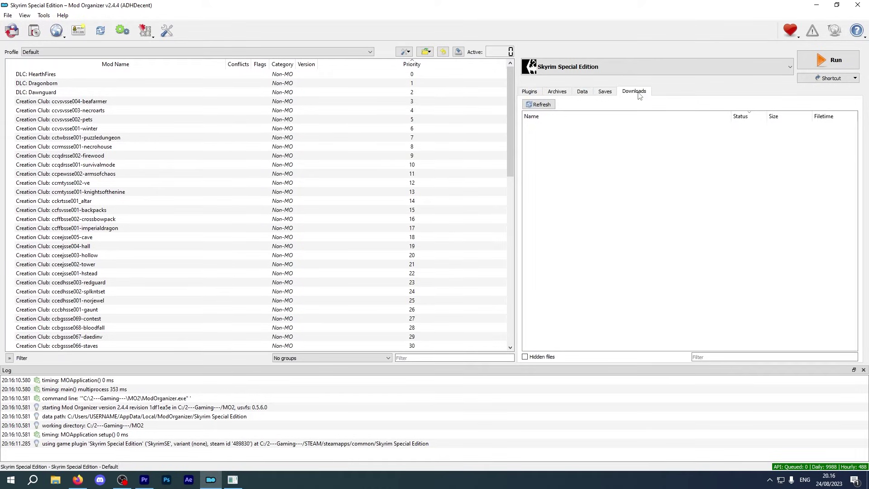
{"action": "left_click", "coordinate": [583, 92]}
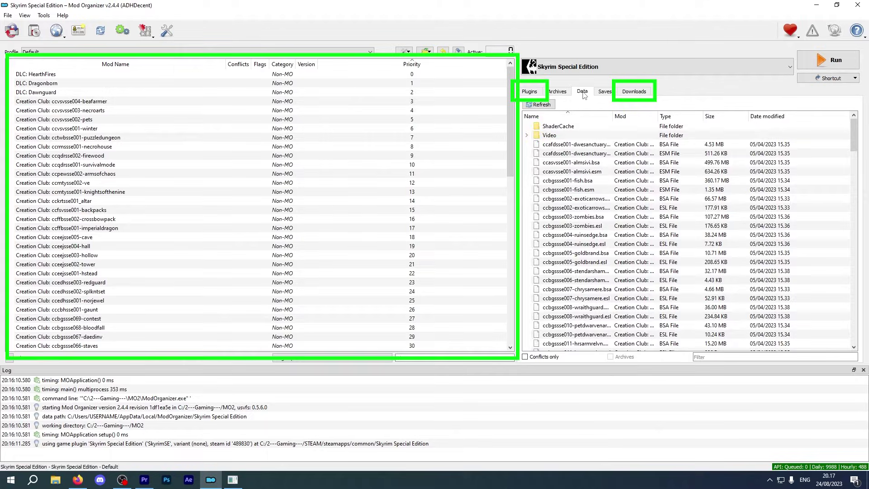
{"action": "left_click", "coordinate": [529, 92]}
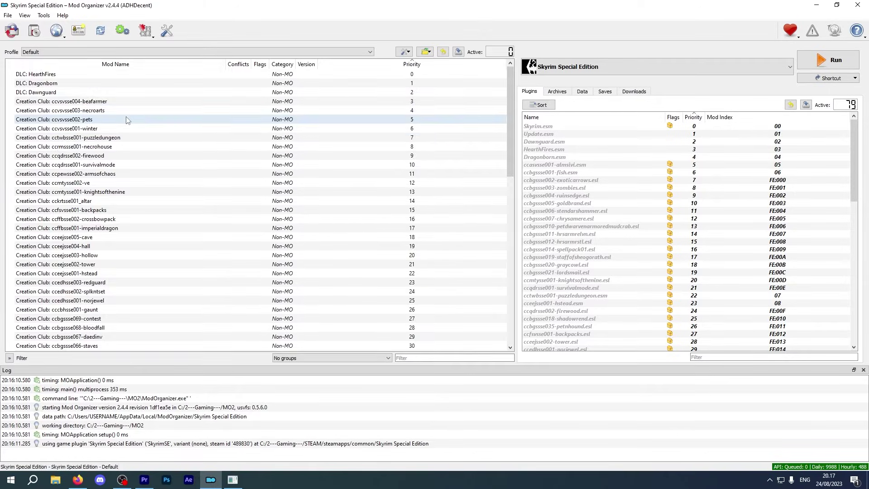
{"action": "scroll", "coordinate": [129, 127], "scroll_direction": "down", "scroll_amount": 14}
{"action": "scroll", "coordinate": [129, 127], "scroll_direction": "down", "scroll_amount": 2}
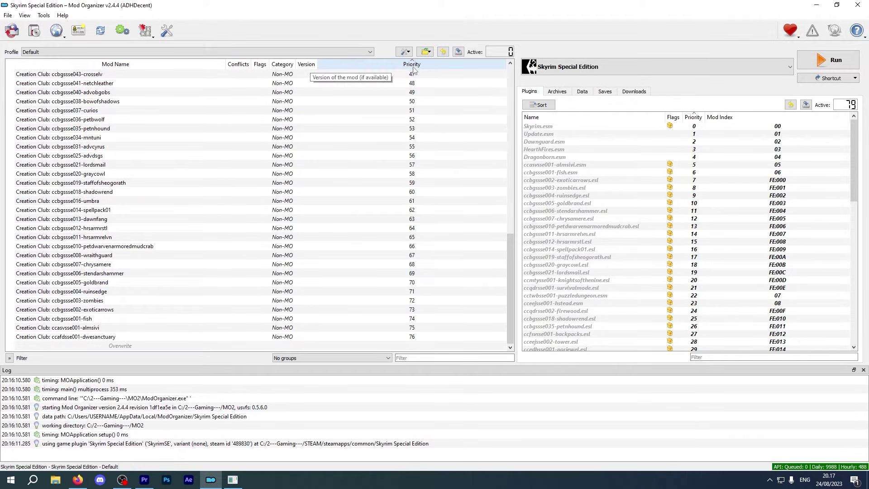
{"action": "scroll", "coordinate": [382, 114], "scroll_direction": "up", "scroll_amount": 8}
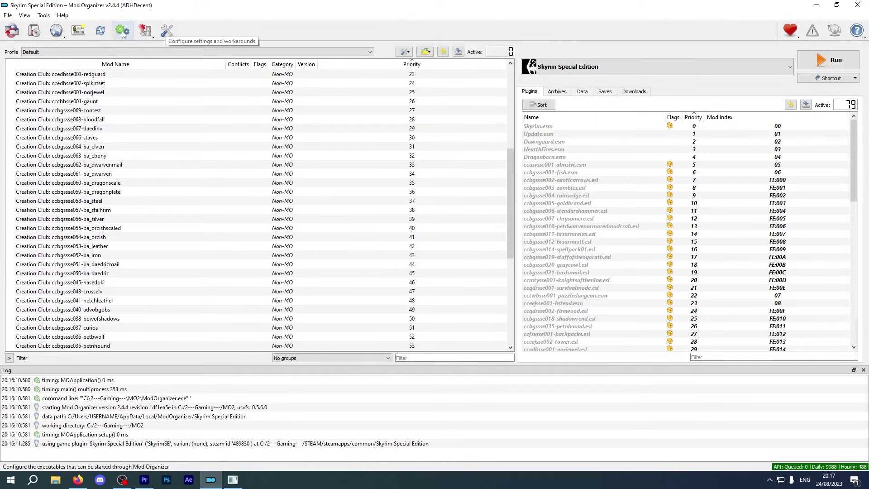
Step: Set Mod Organizer's theme style to 1809 Dark Mode
{"action": "left_click", "coordinate": [679, 68]}
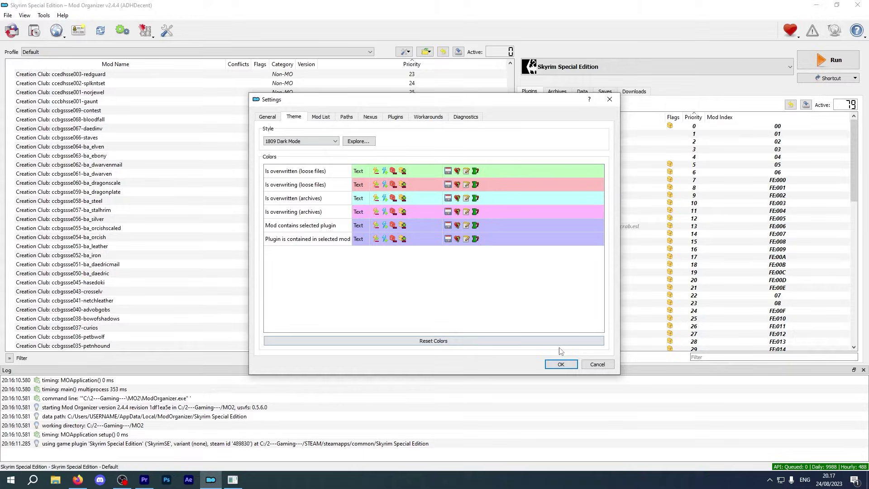
{"action": "left_click", "coordinate": [562, 364]}
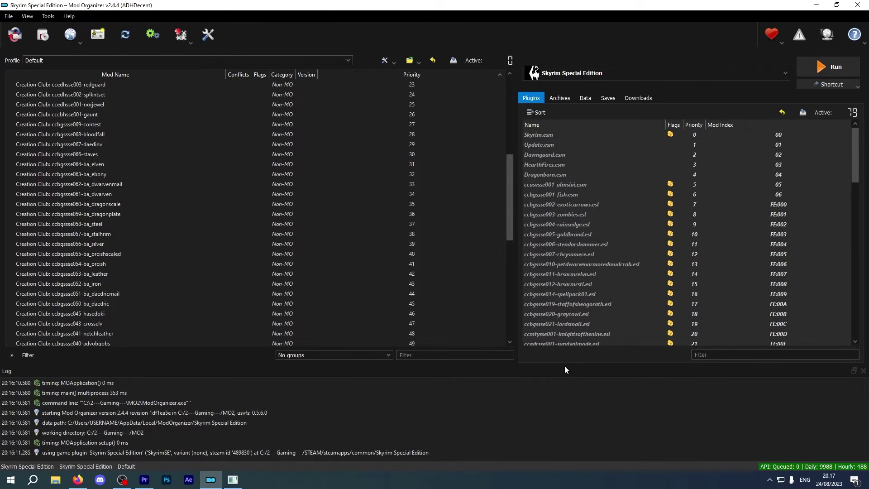
{"action": "scroll", "coordinate": [403, 271], "scroll_direction": "up", "scroll_amount": 8}
{"action": "scroll", "coordinate": [402, 270], "scroll_direction": "down", "scroll_amount": 1}
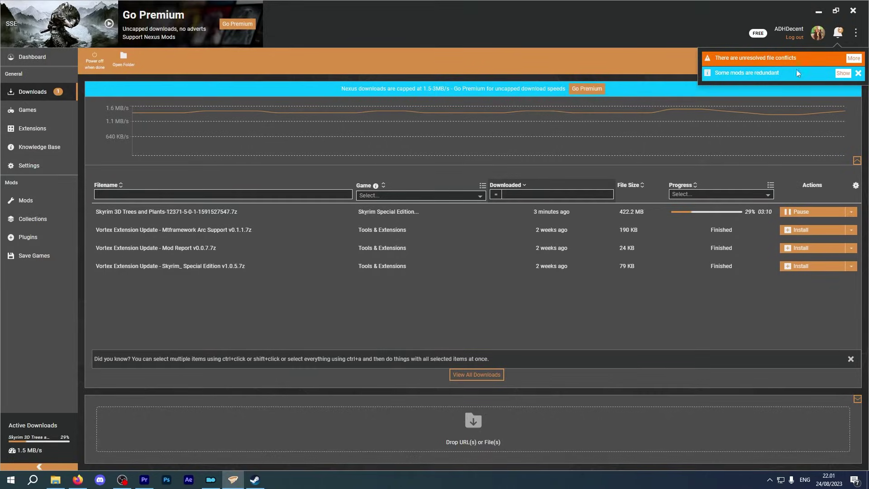
Step: In Vortex, open the unresolved file conflicts and set the first Skyrim Flora Overhaul rule to load before the conflicting copy
{"action": "left_click", "coordinate": [854, 59]}
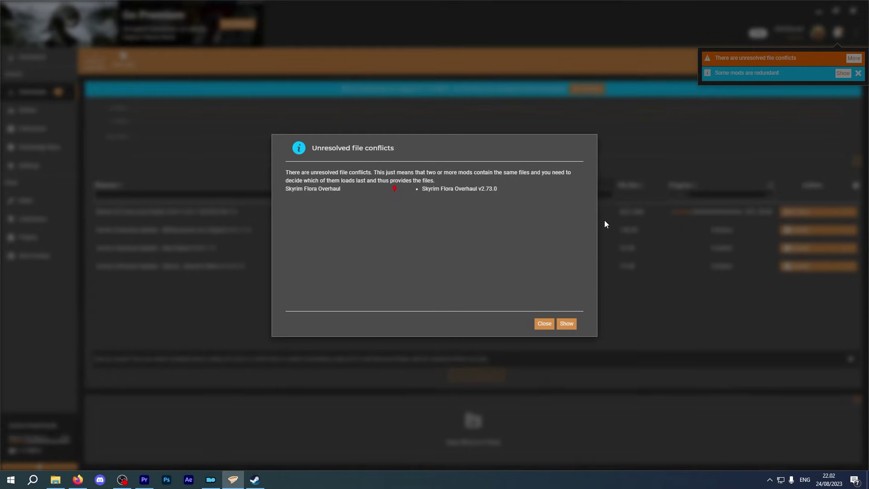
{"action": "left_click", "coordinate": [565, 324]}
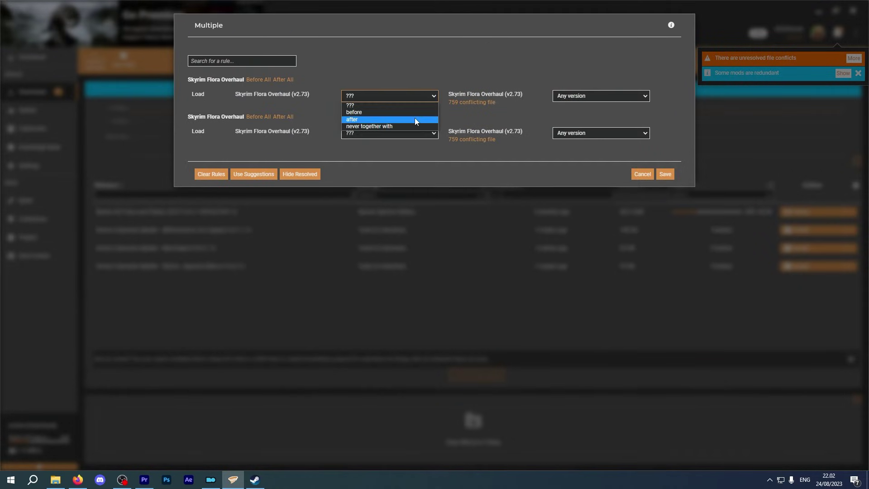
{"action": "left_click", "coordinate": [407, 112]}
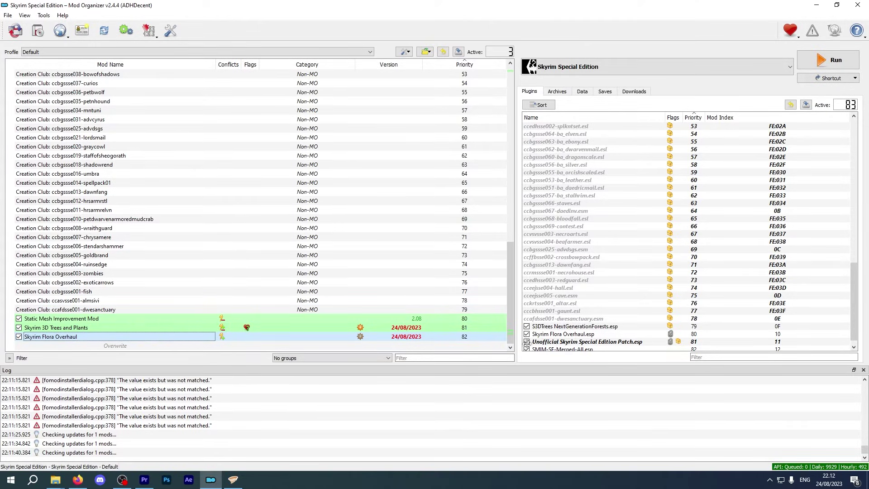
Step: Check the end of the plugin list in Mod Organizer
{"action": "scroll", "coordinate": [677, 263], "scroll_direction": "down", "scroll_amount": 1}
{"action": "mouse_move", "coordinate": [672, 261]}
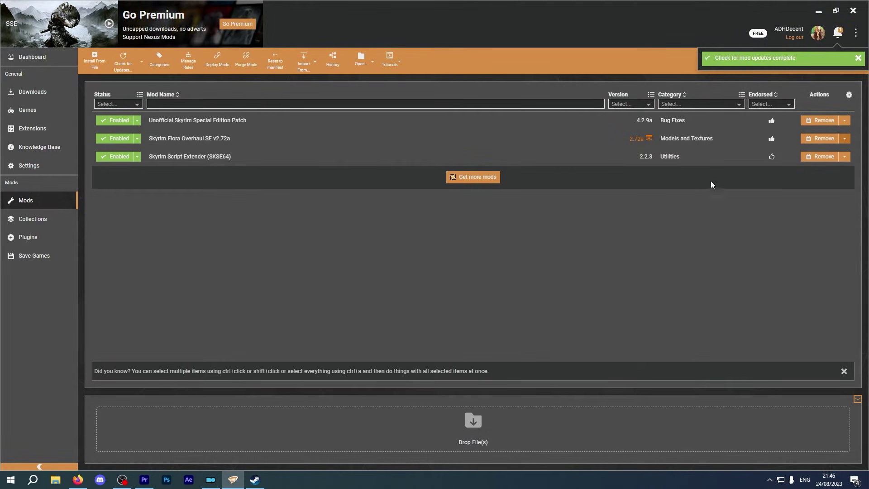
Step: In Vortex, open the available update for Skyrim Flora Overhaul SE v2.72a to pick its file
{"action": "mouse_move", "coordinate": [650, 140]}
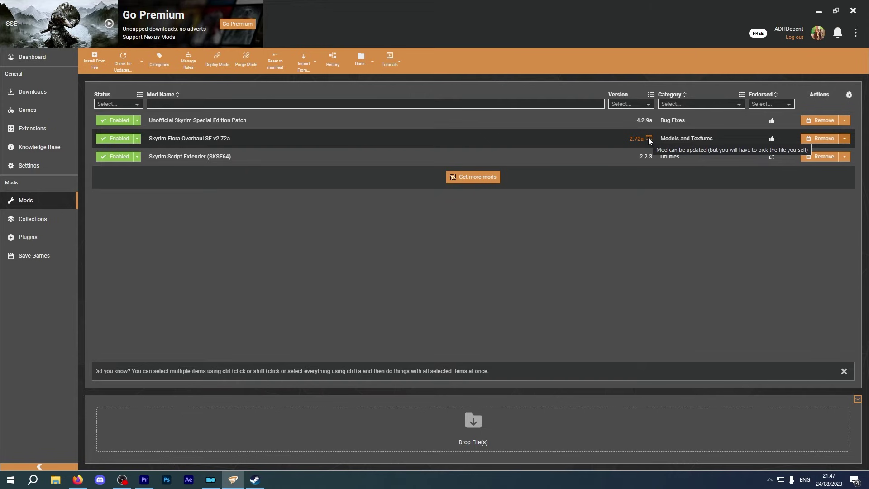
{"action": "left_click", "coordinate": [649, 138]}
{"action": "scroll", "coordinate": [683, 132], "scroll_direction": "down", "scroll_amount": 3}
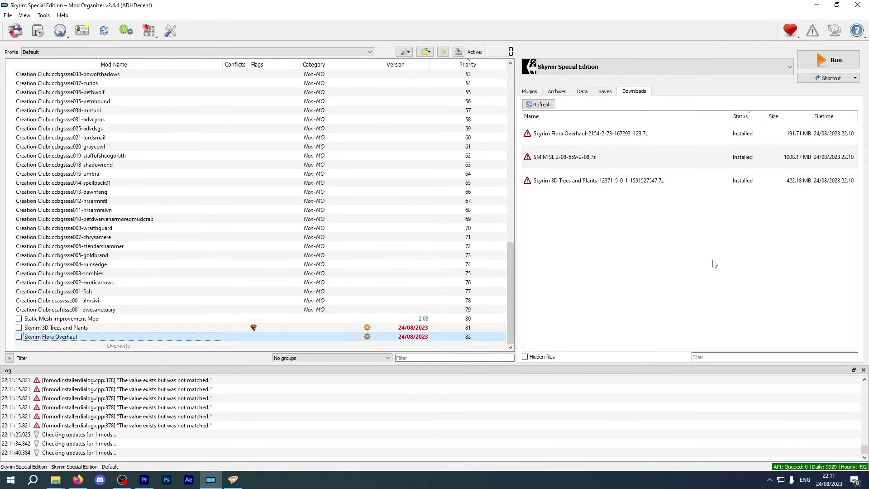
Step: In Mod Organizer's plugin list, activate S3DTrees NextGenerationForests.esp and Skyrim Flora Overhaul.esp
{"action": "left_click", "coordinate": [530, 91]}
{"action": "scroll", "coordinate": [576, 241], "scroll_direction": "down", "scroll_amount": 15}
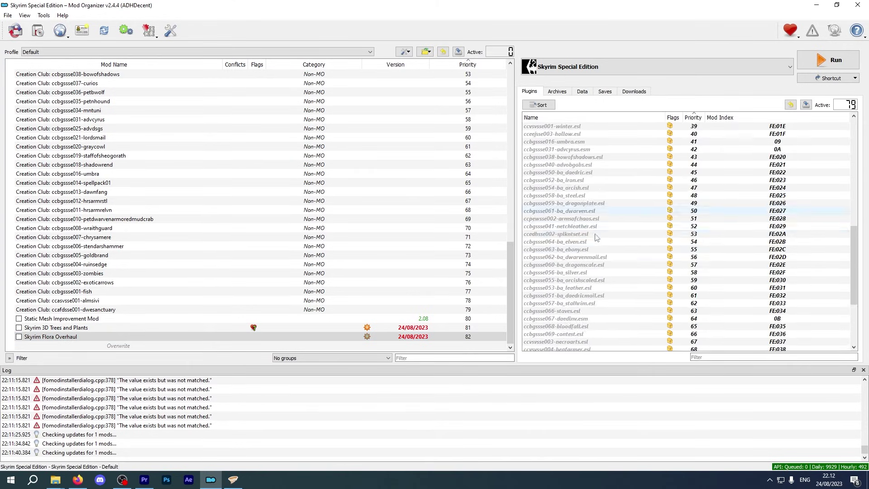
{"action": "left_click", "coordinate": [527, 326]}
{"action": "left_click", "coordinate": [527, 335]}
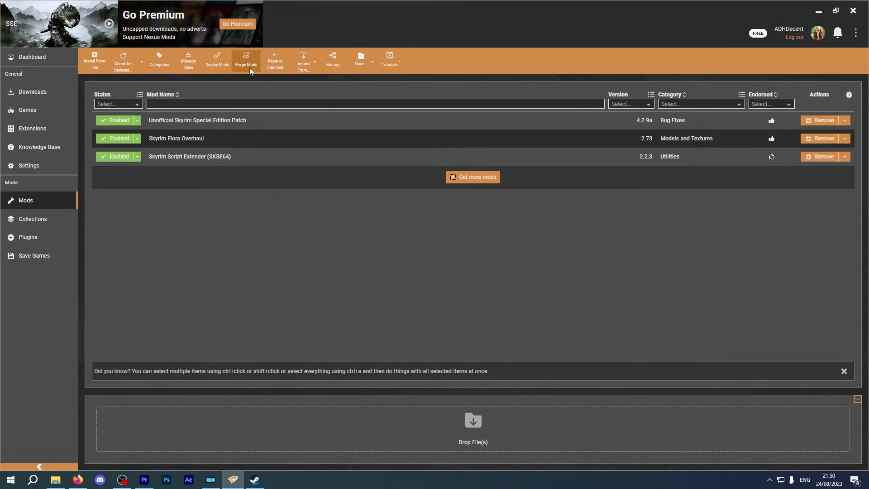
Step: Start purging the deployed mods in Vortex
{"action": "left_click", "coordinate": [250, 72]}
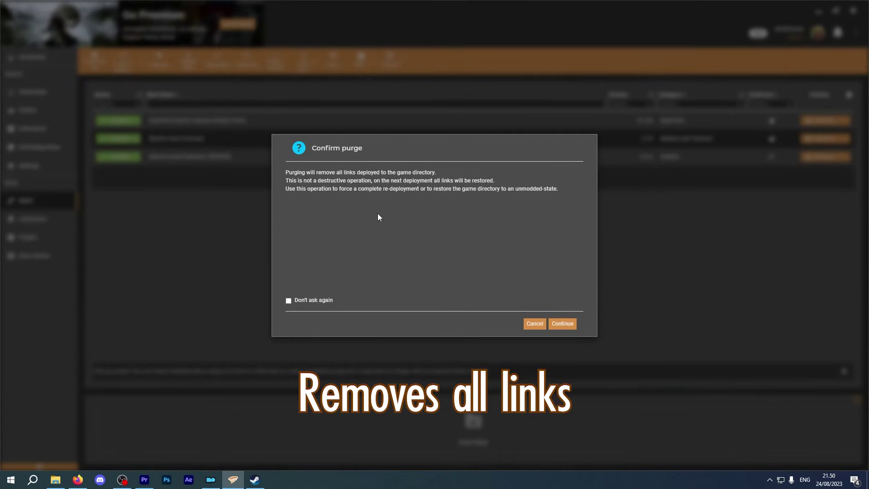